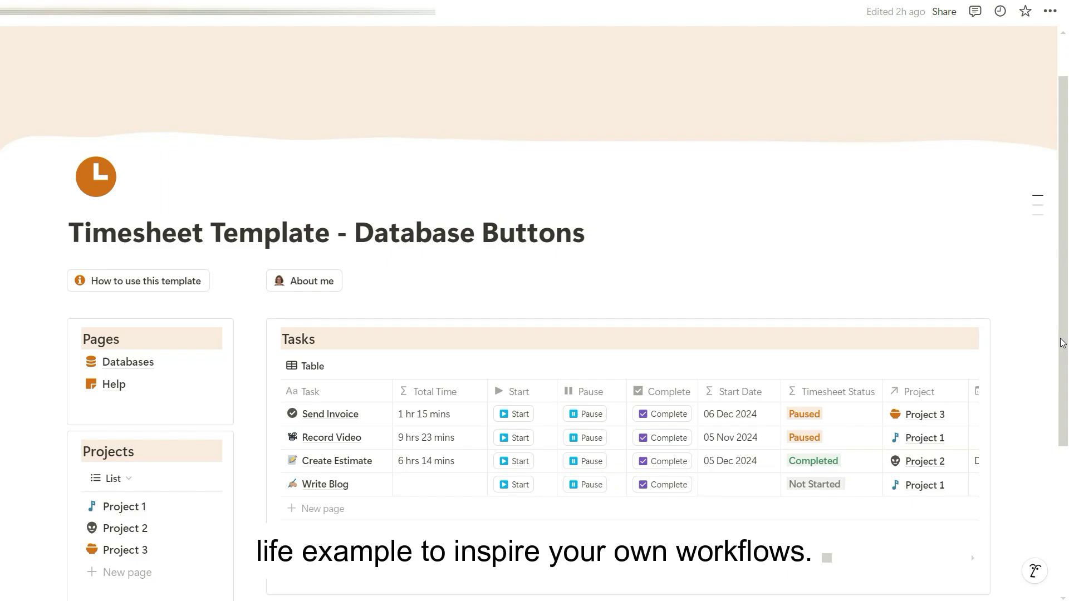
# Start and pause a Record Video time entry, glance at Project 3, then return to Timesheet Example.
pyautogui.scroll(-3, 1062, 342)
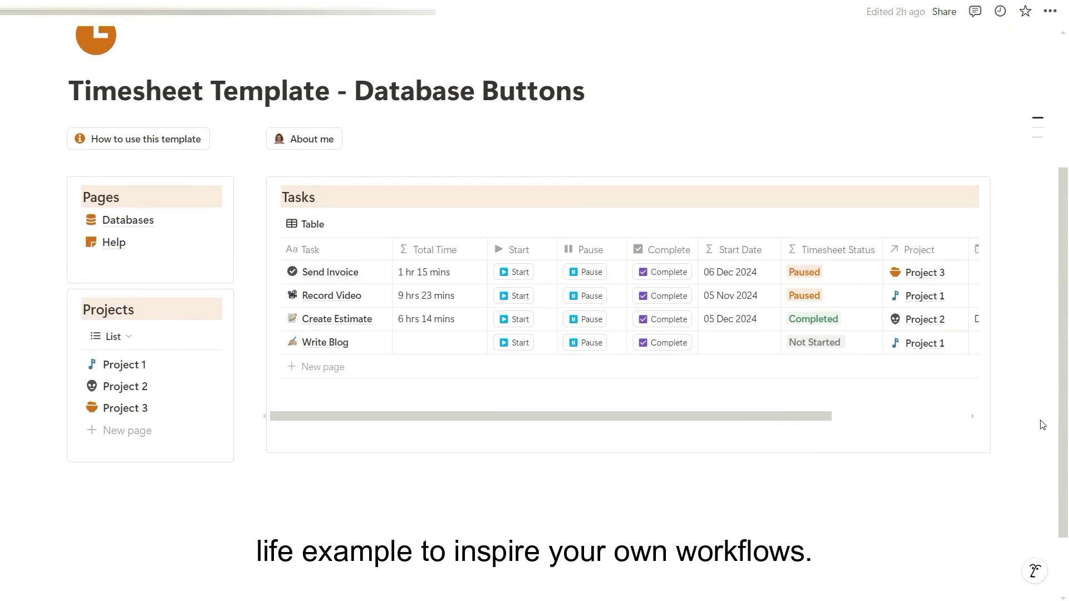
pyautogui.click(375, 296)
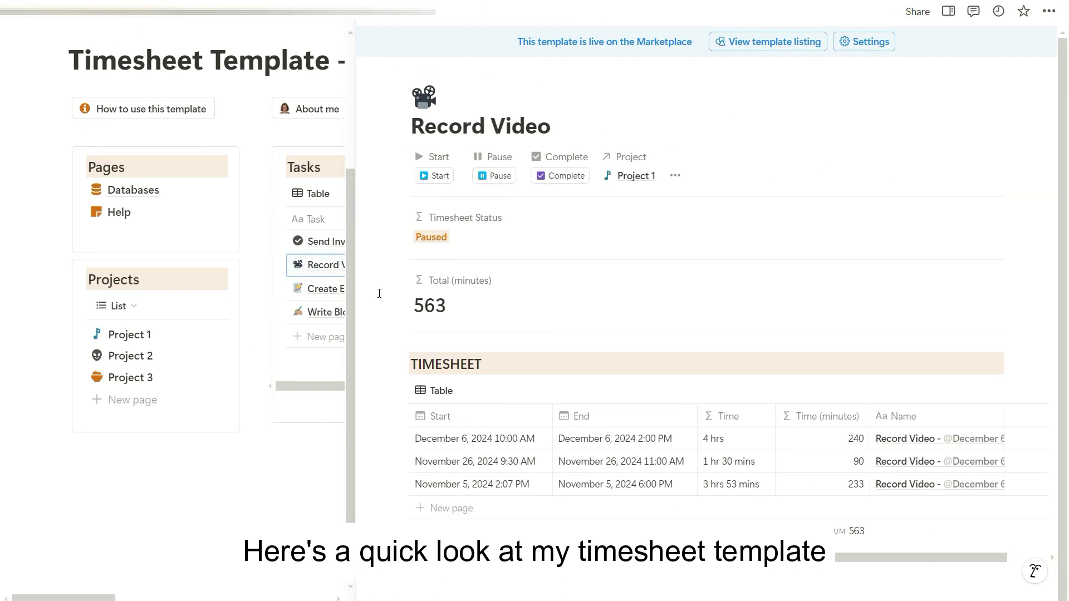
pyautogui.click(436, 176)
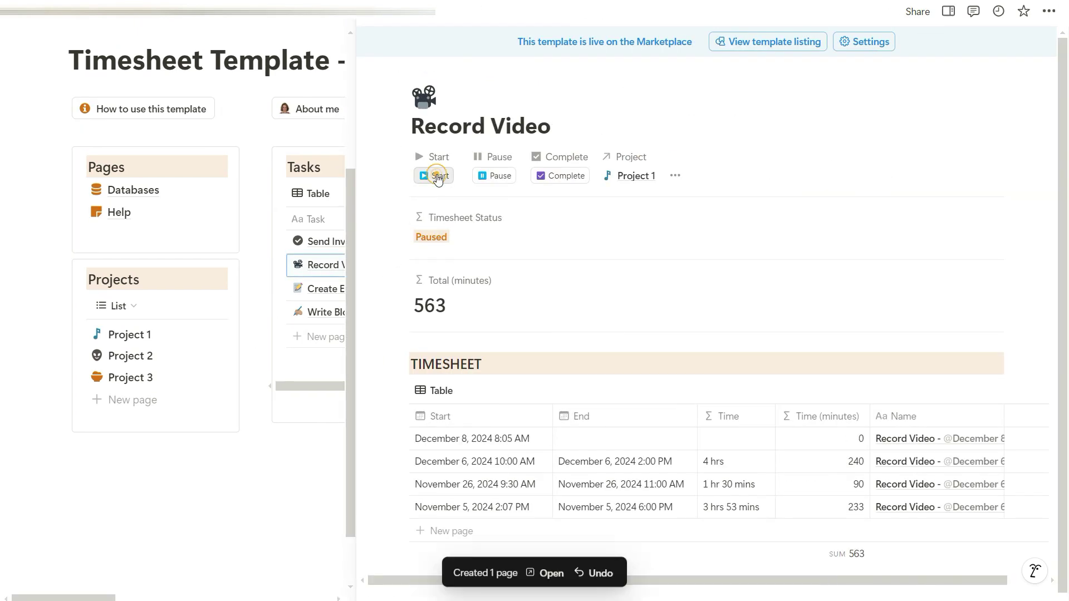
pyautogui.click(500, 175)
pyautogui.press('Escape')
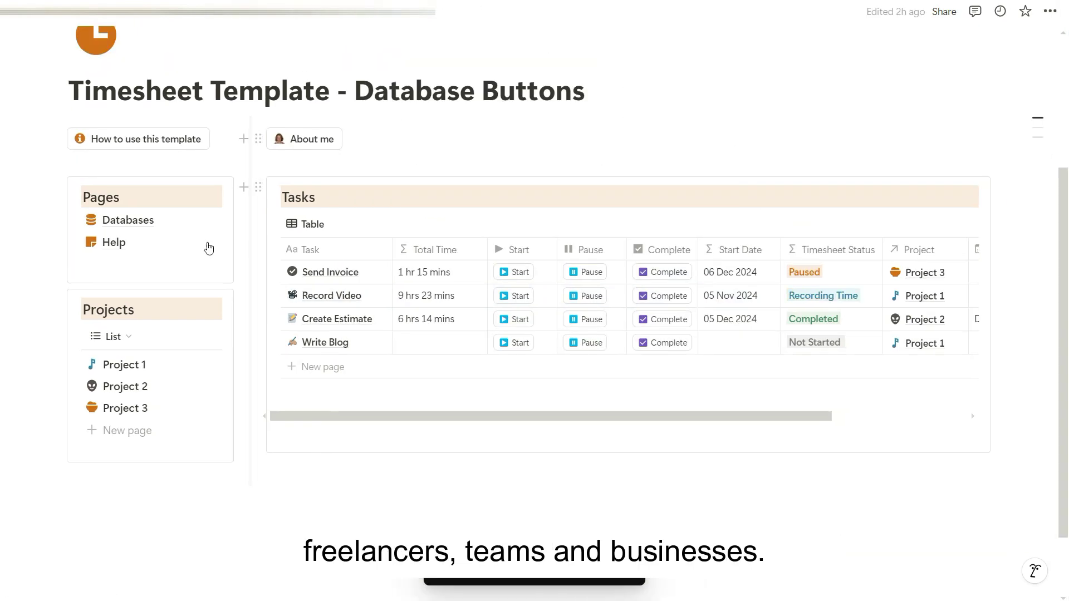
pyautogui.click(125, 408)
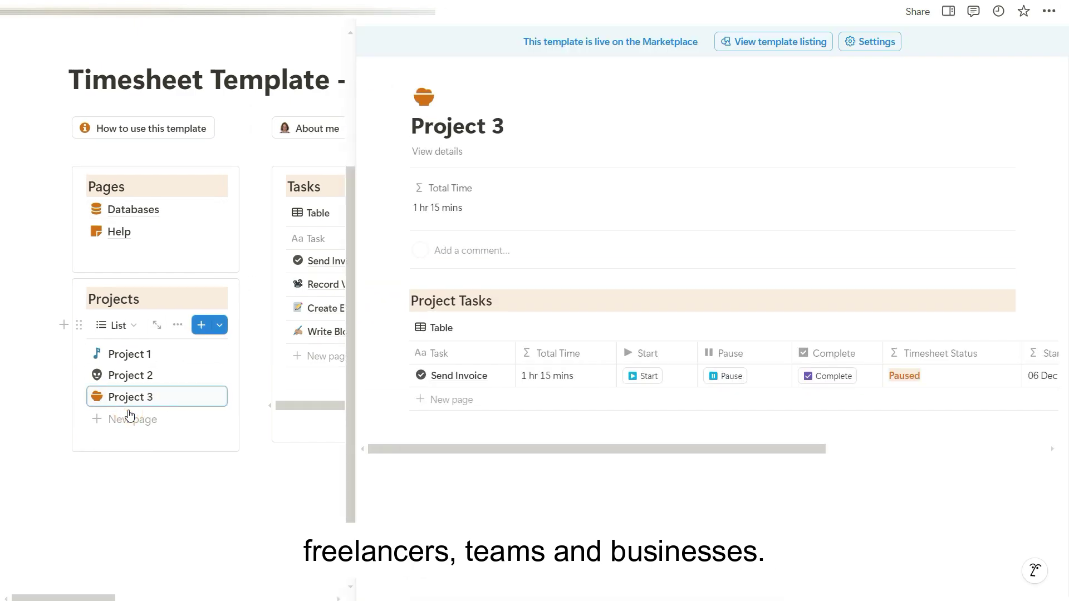
pyautogui.click(379, 19)
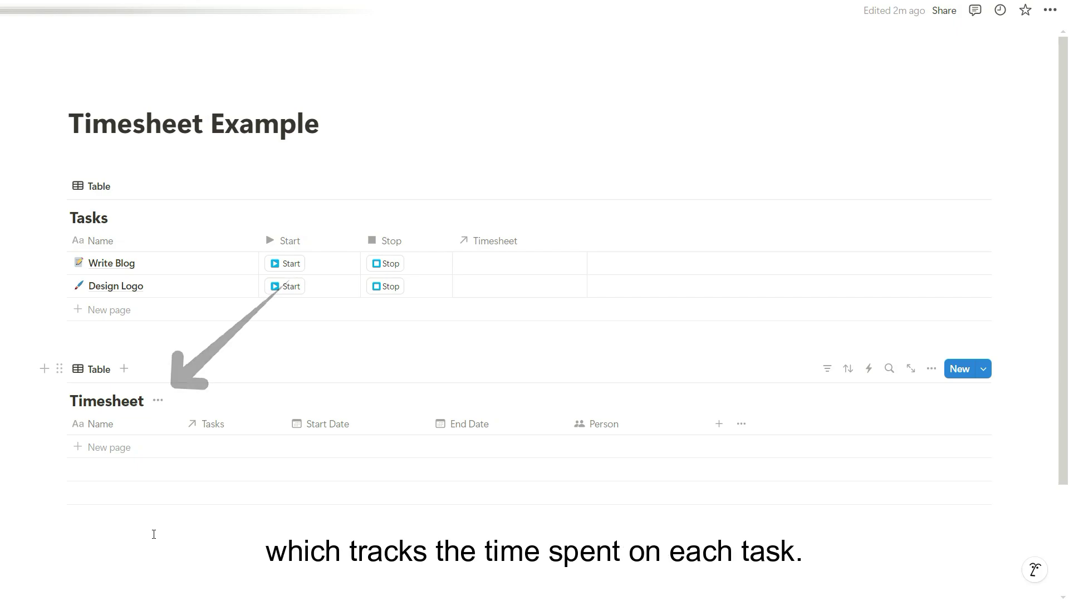
# Start the Write Blog timer, creating a Timesheet entry dated December 7, 2024 10:40 AM.
pyautogui.scroll(-2, 154, 534)
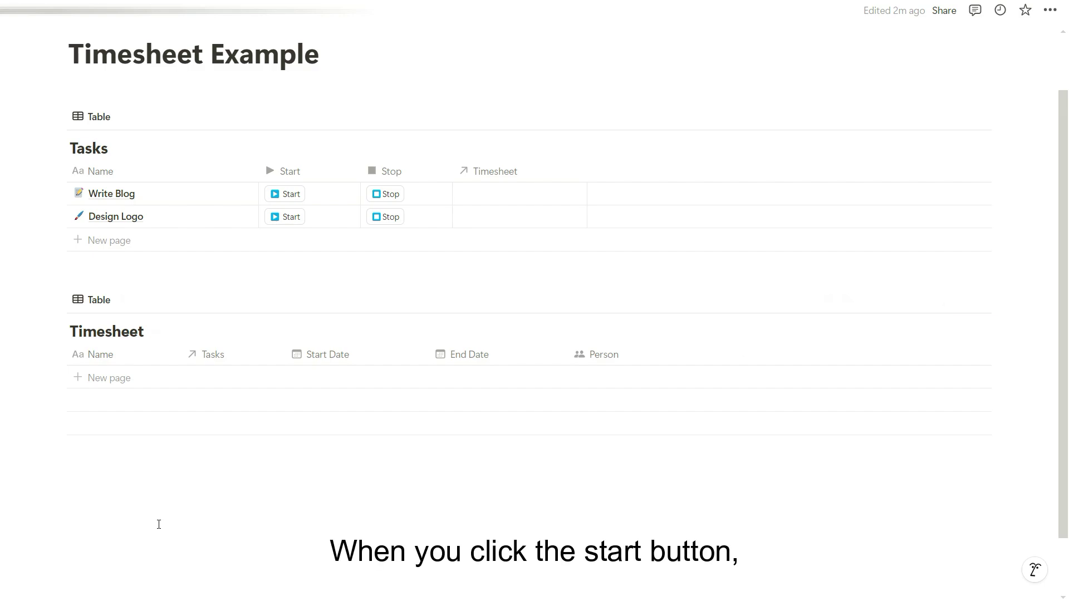
pyautogui.click(284, 195)
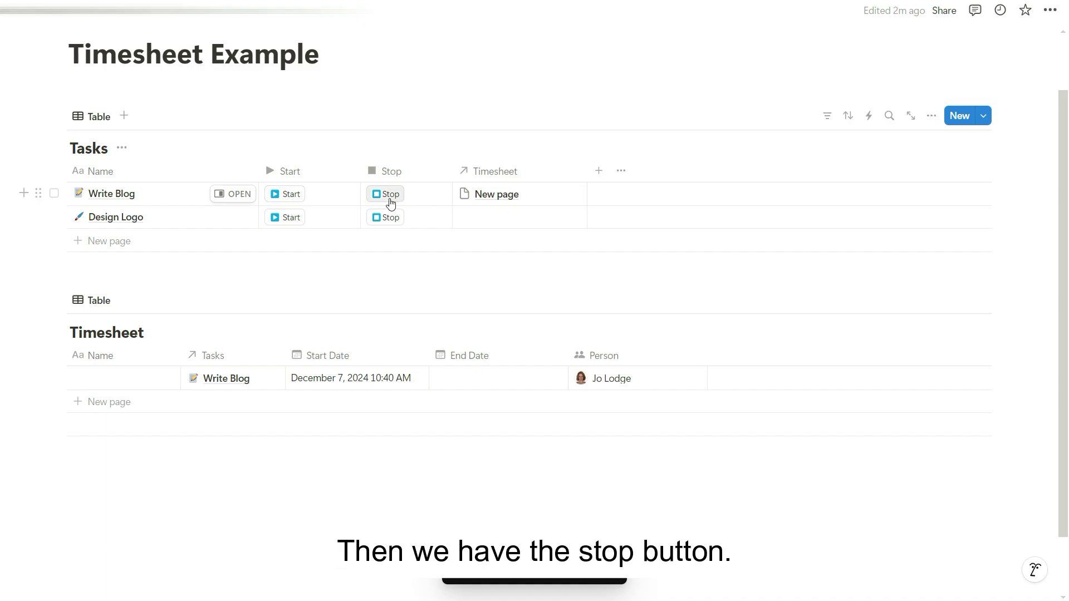
# Stop Write Blog, then start and stop Design Logo so both entries end at 10:40 AM.
pyautogui.click(390, 200)
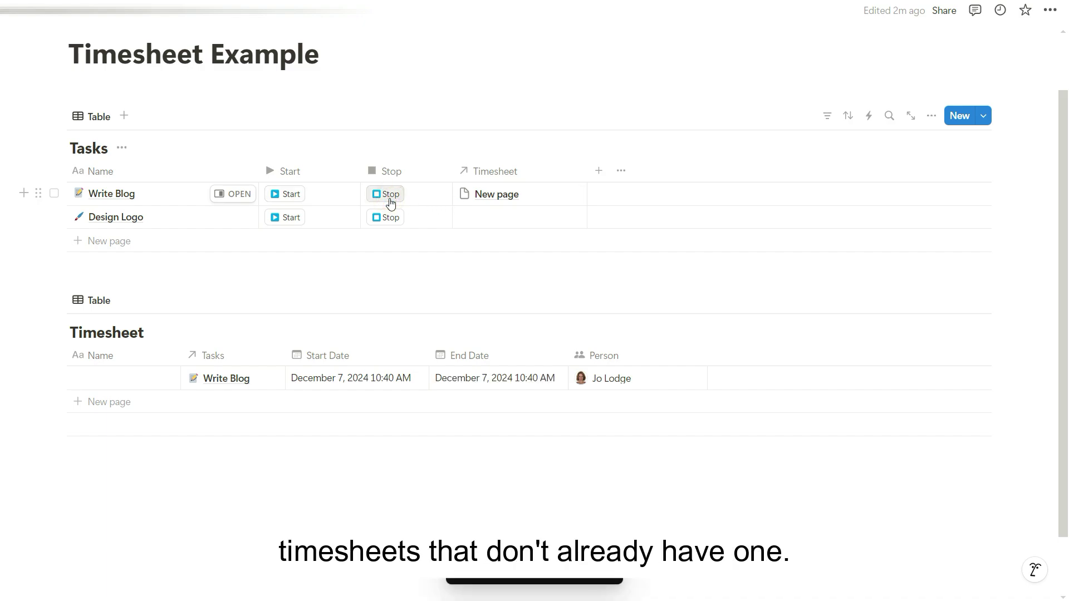
pyautogui.click(273, 222)
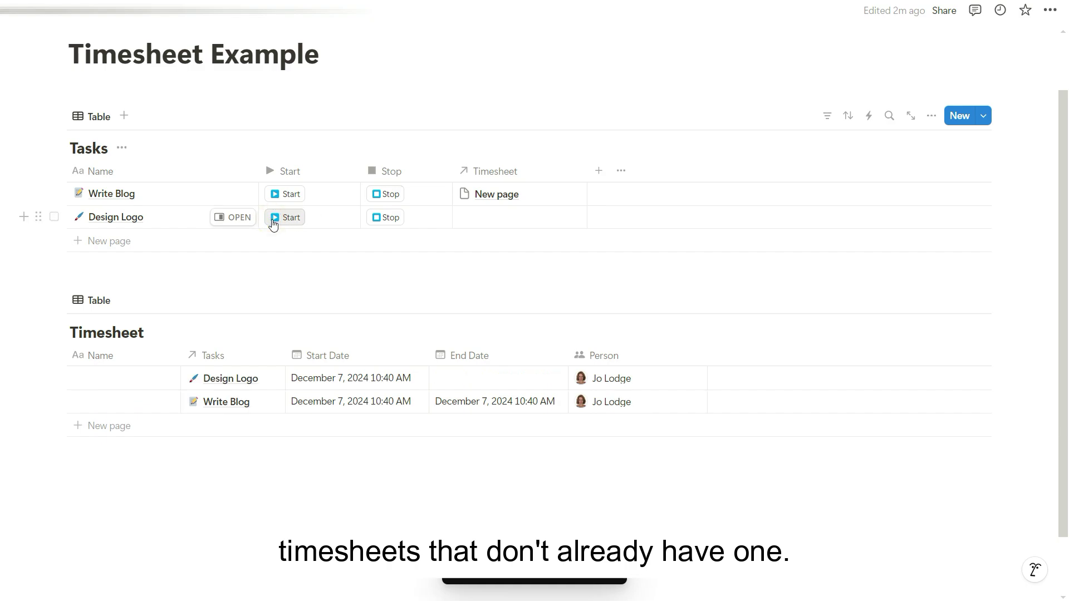
pyautogui.click(384, 218)
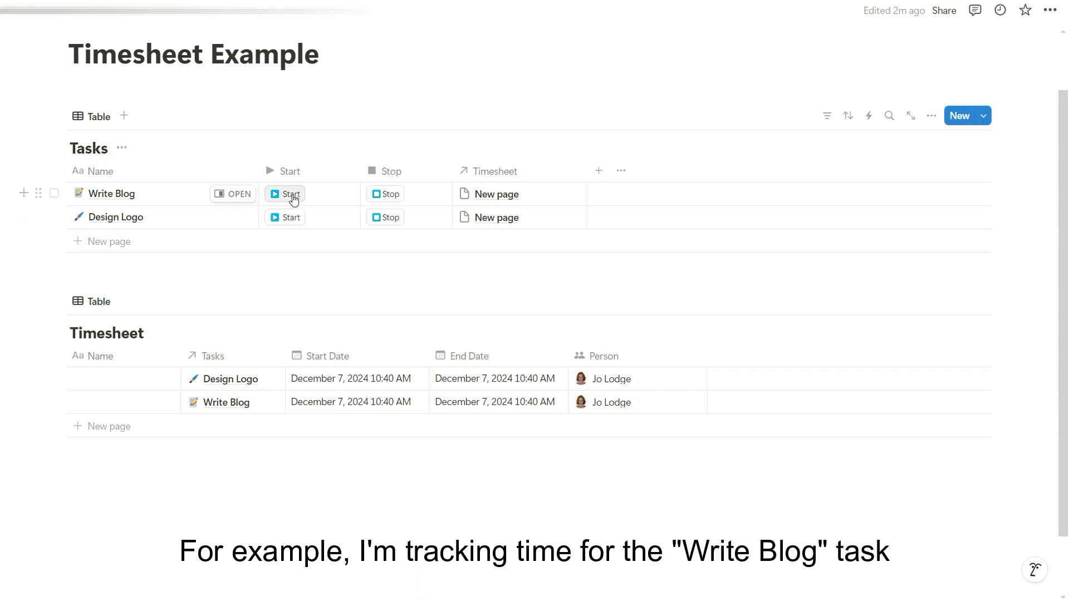
# Start new Write Blog and Design Logo sessions, then stop Write Blog at 10:41 AM.
pyautogui.click(290, 194)
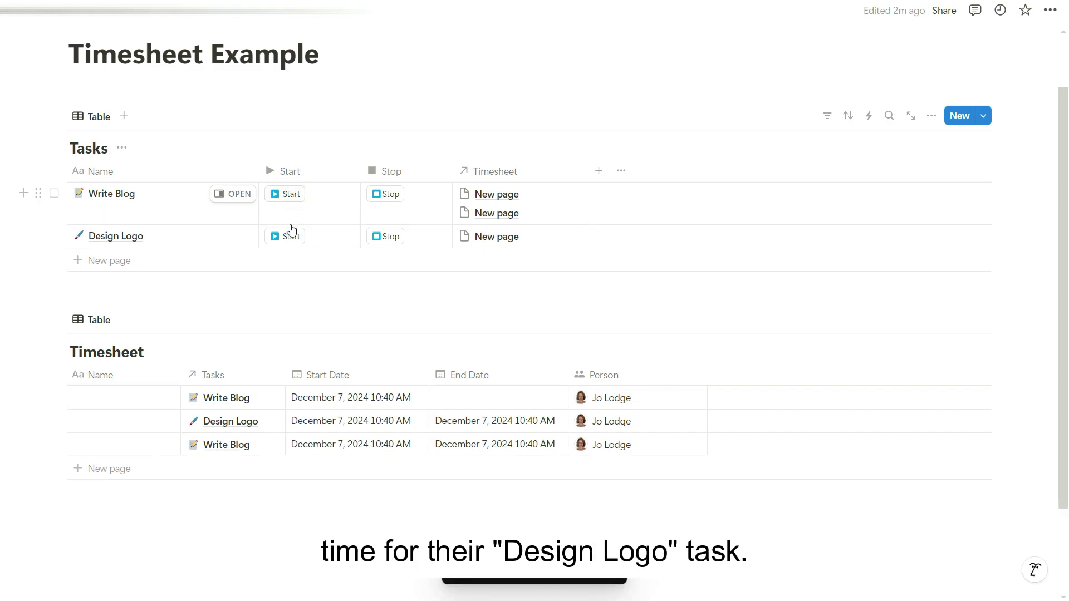
pyautogui.click(290, 237)
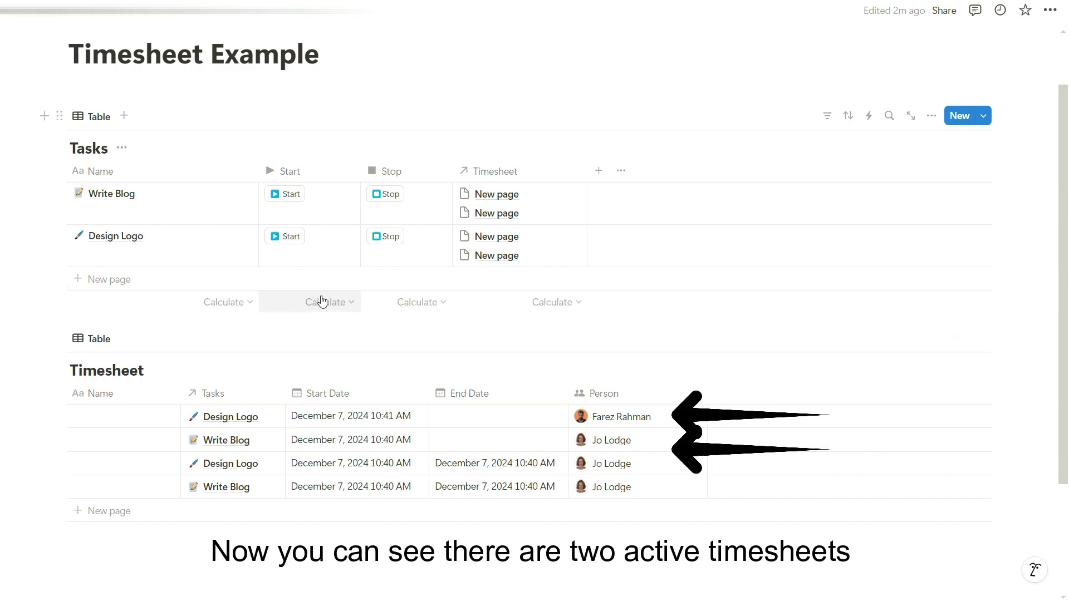
pyautogui.click(391, 201)
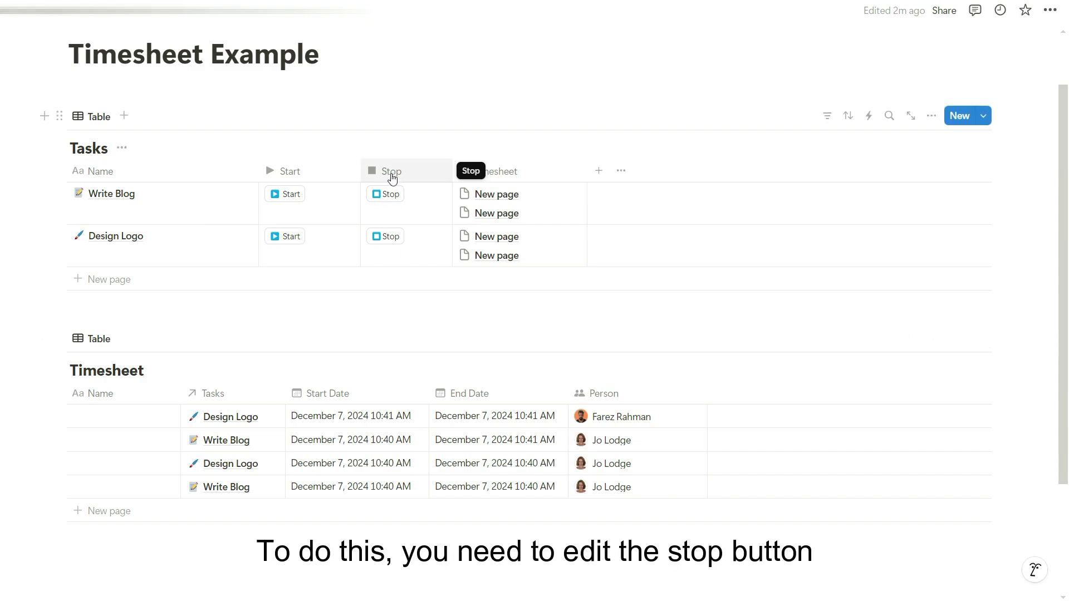
# In the Stop button's automation, add a Define variables action and drag it above Edit pages.
pyautogui.click(392, 177)
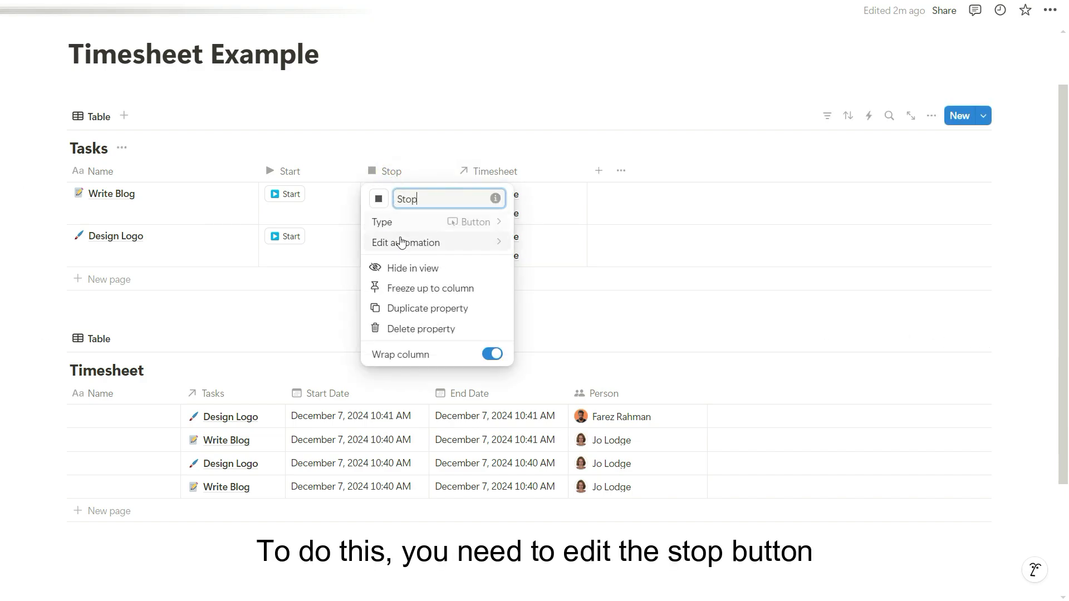
pyautogui.click(403, 245)
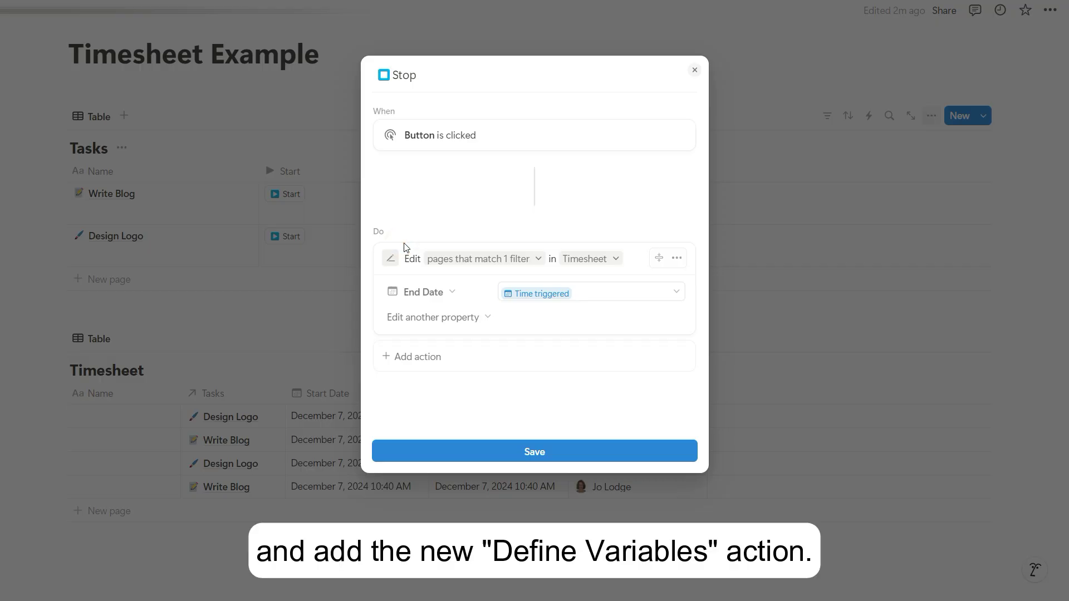
pyautogui.click(456, 361)
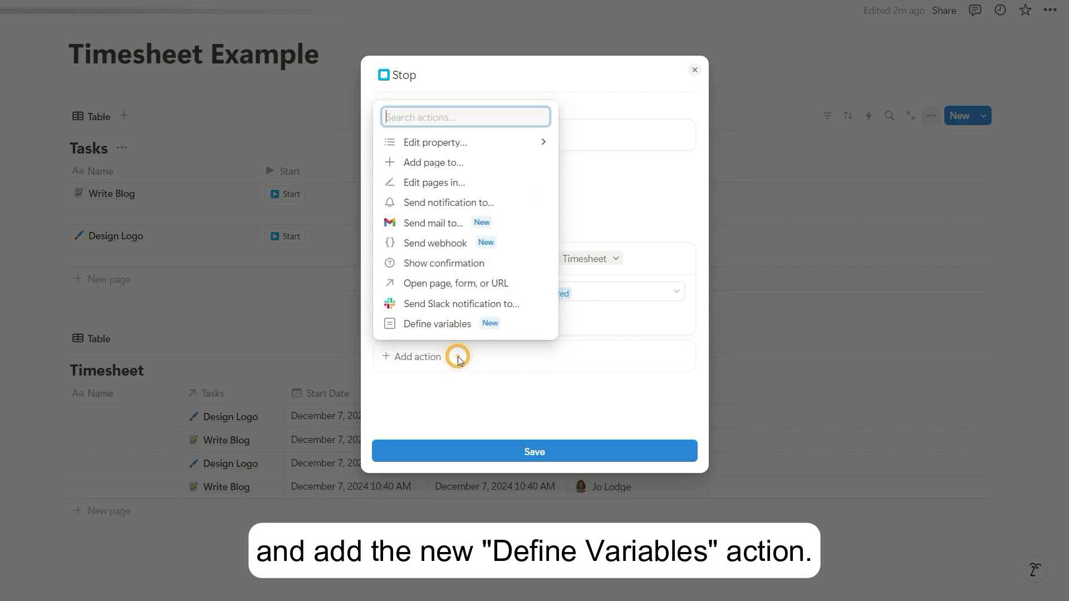
pyautogui.click(461, 325)
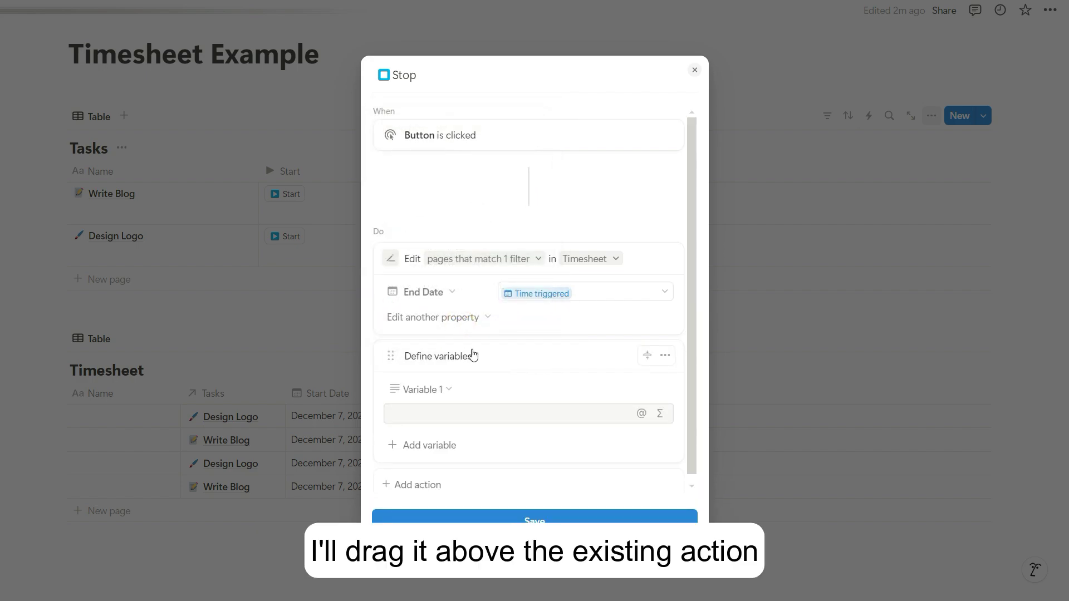
pyautogui.moveTo(486, 344); pyautogui.dragTo(490, 255)
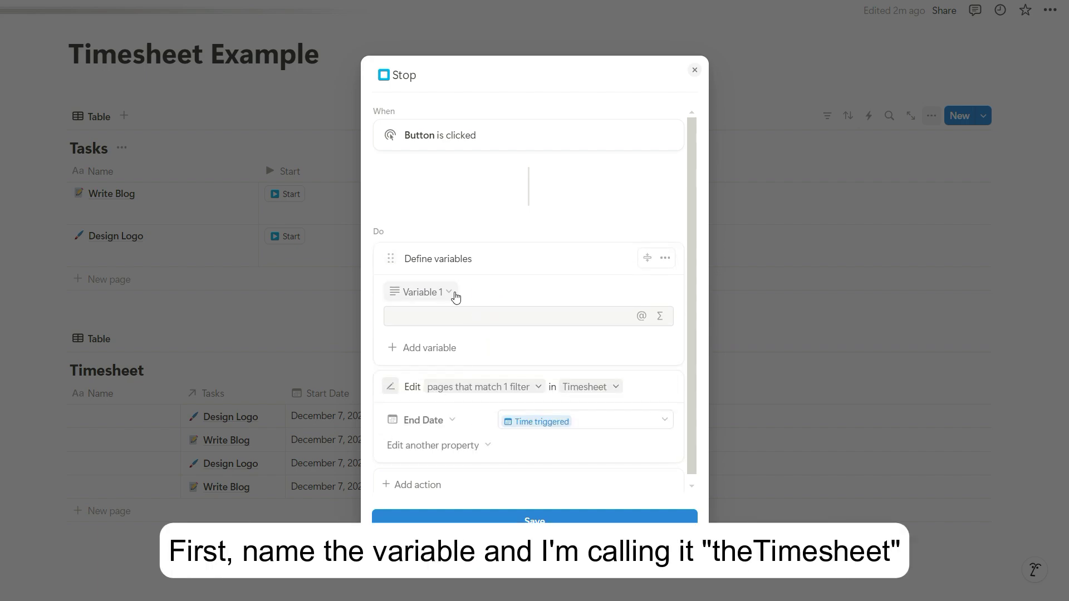
# Rename the first variable to theTimesheet.
pyautogui.click(451, 291)
pyautogui.moveTo(438, 318); pyautogui.dragTo(356, 323)
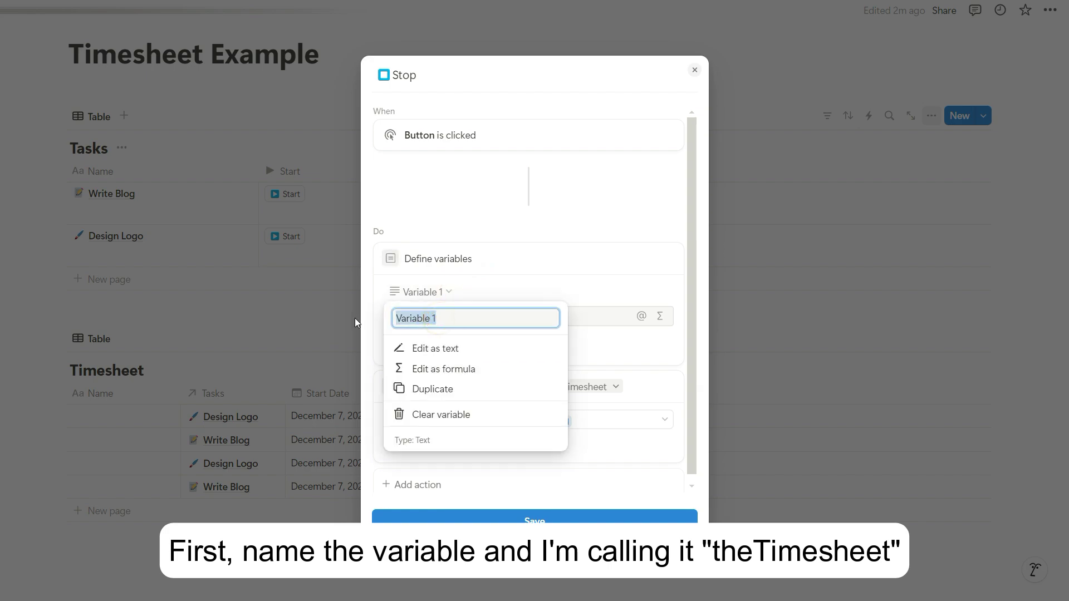
pyautogui.write('theTimes')
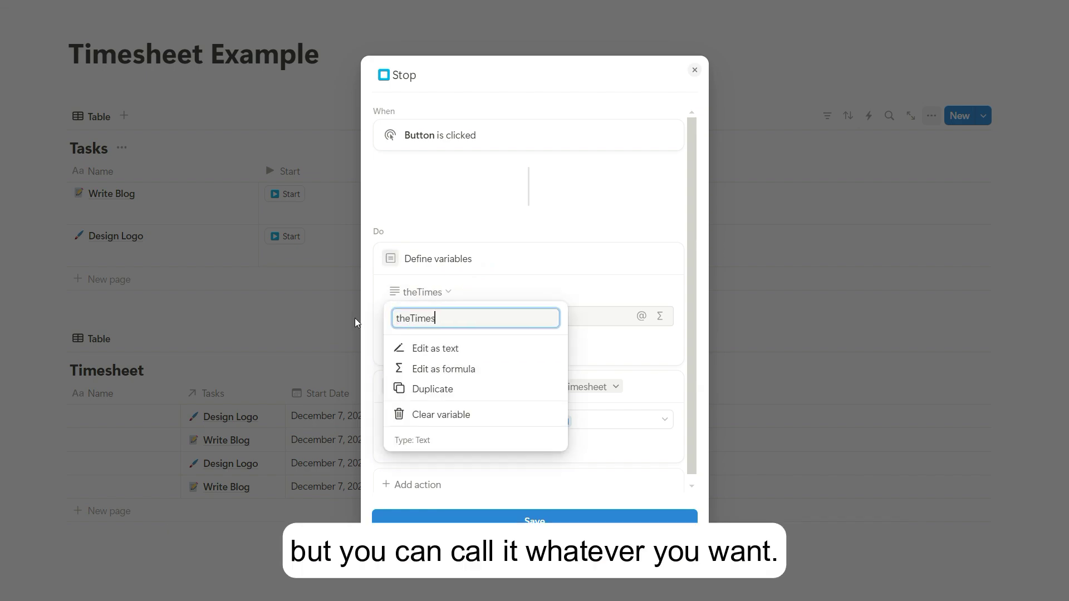
pyautogui.write('heet')
pyautogui.hotkey('ctrl', 'a')
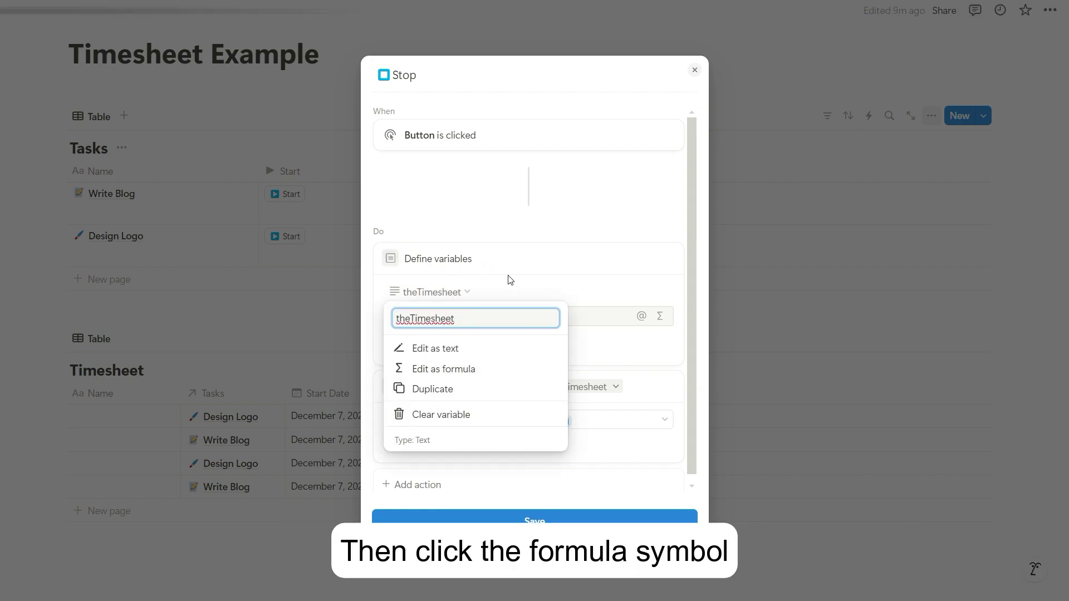
pyautogui.click(507, 275)
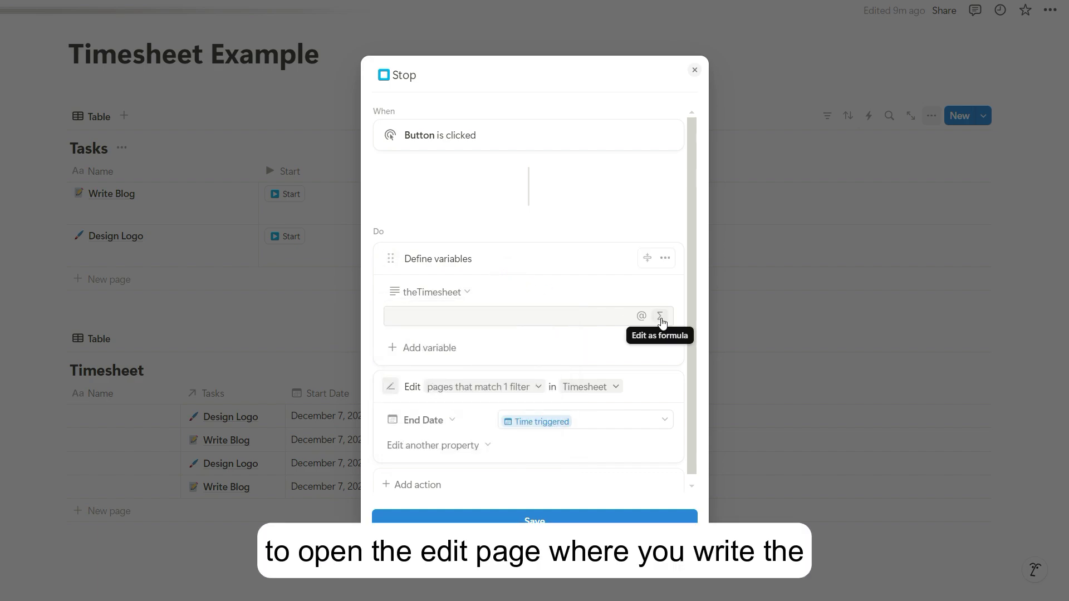
# Set the variable's formula to This page.Timesheet.filter(empty(current.End Date)).
pyautogui.click(661, 318)
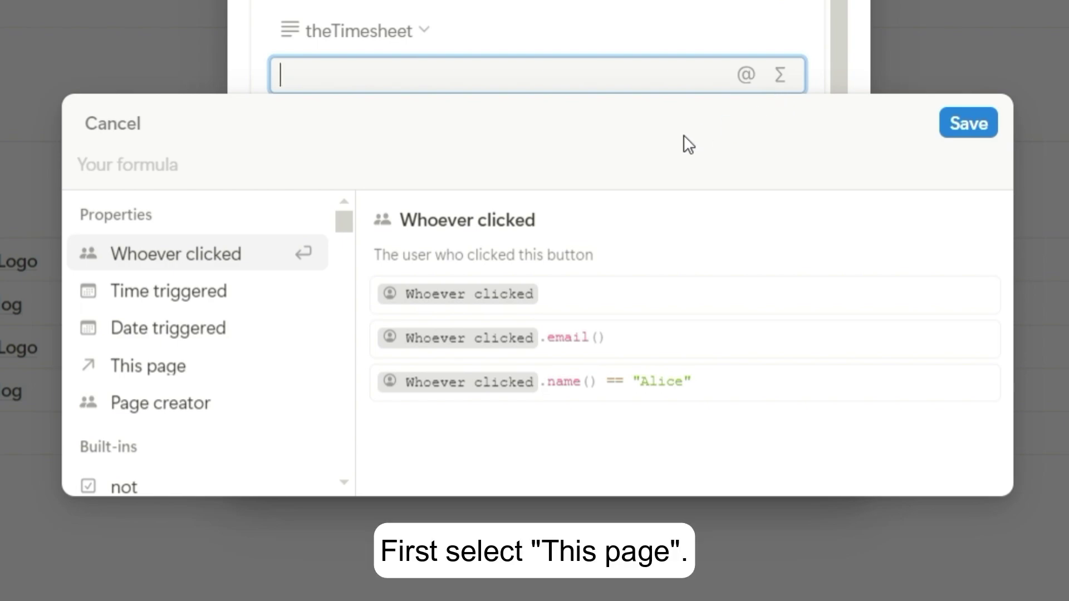
pyautogui.click(186, 381)
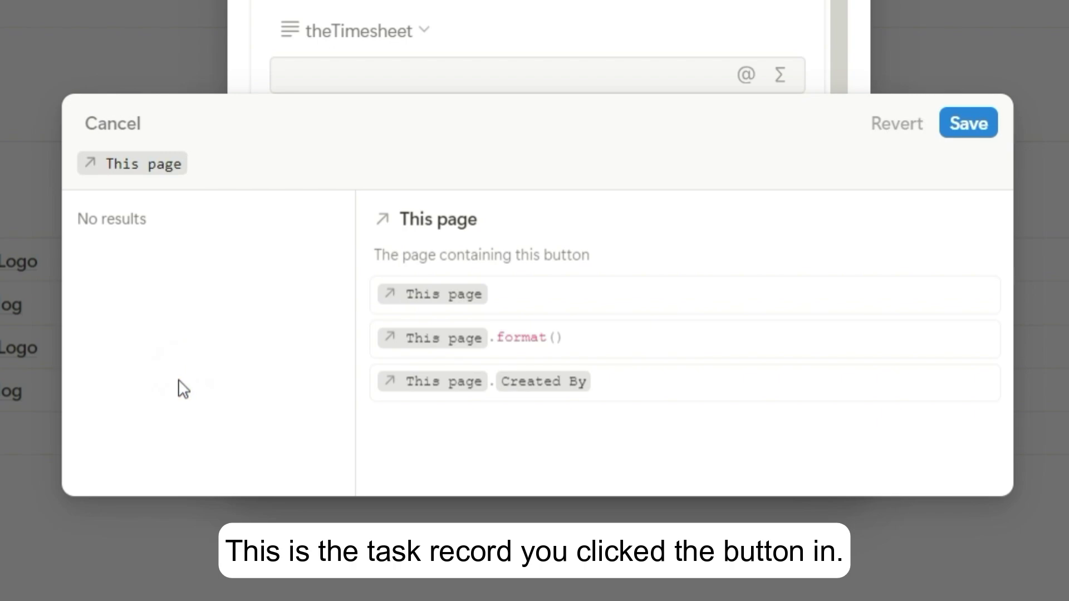
pyautogui.write('.')
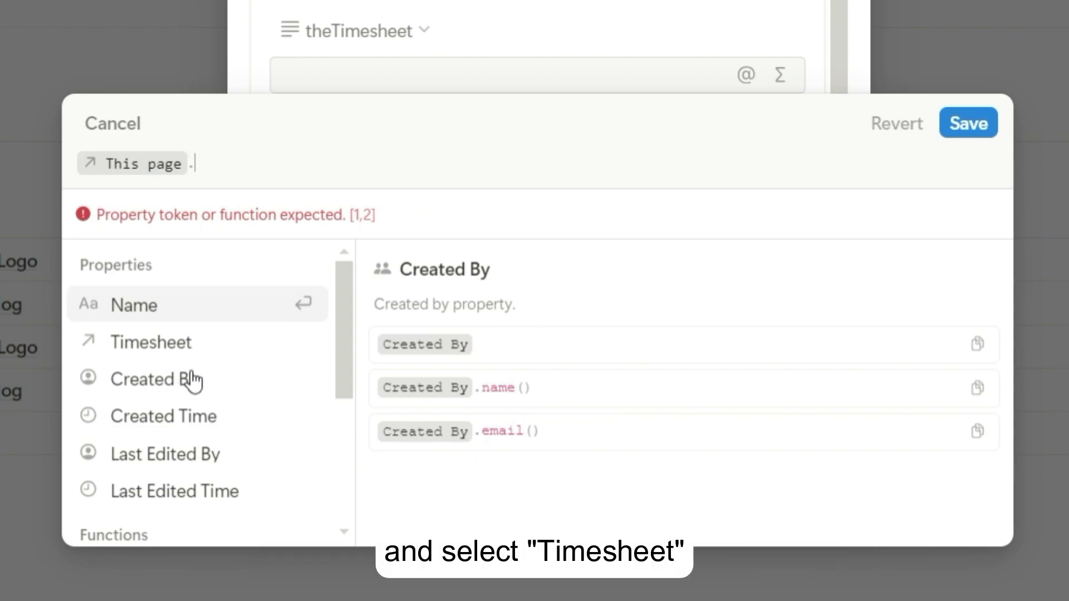
pyautogui.click(204, 346)
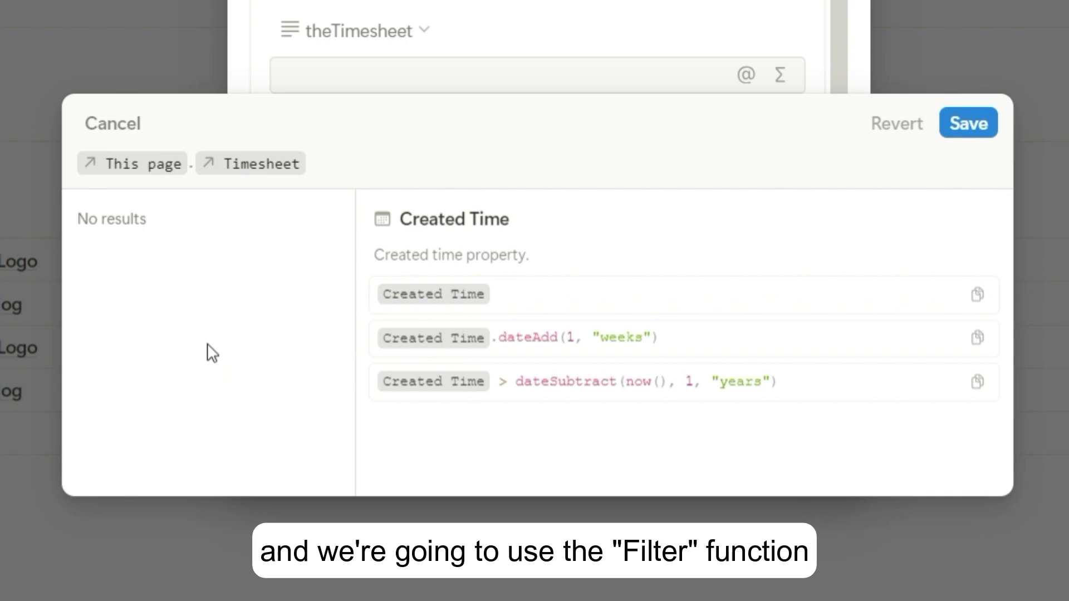
pyautogui.write('.')
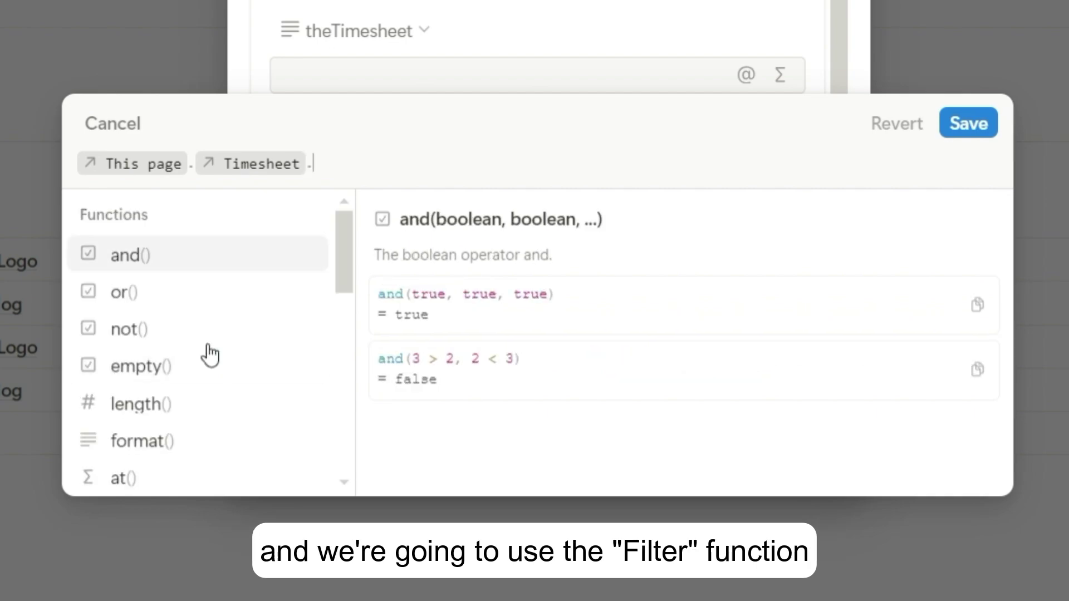
pyautogui.write('filter(')
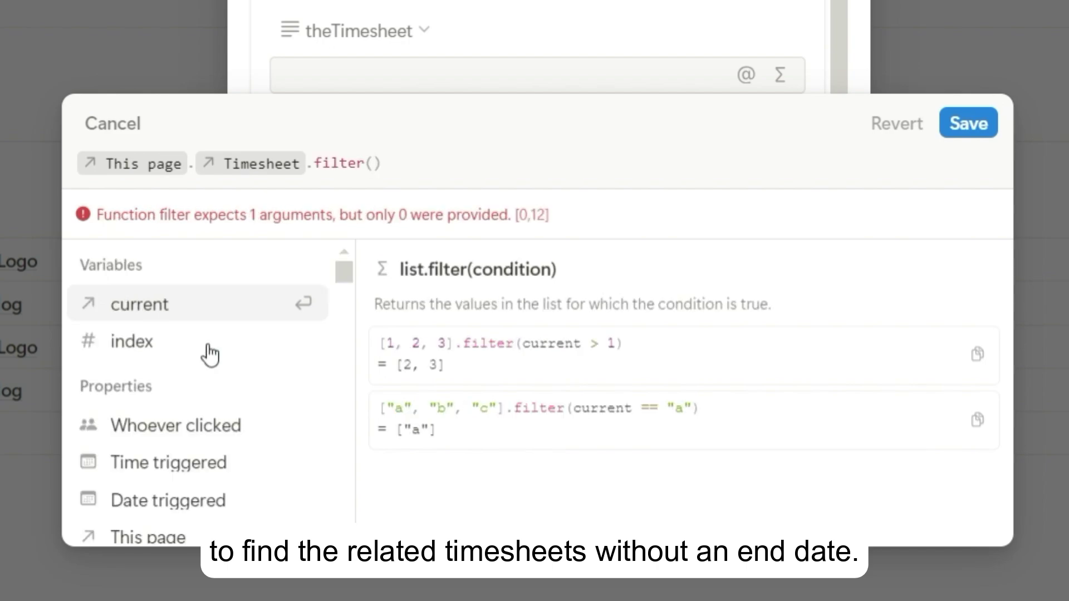
pyautogui.write('emp')
pyautogui.press('Return')
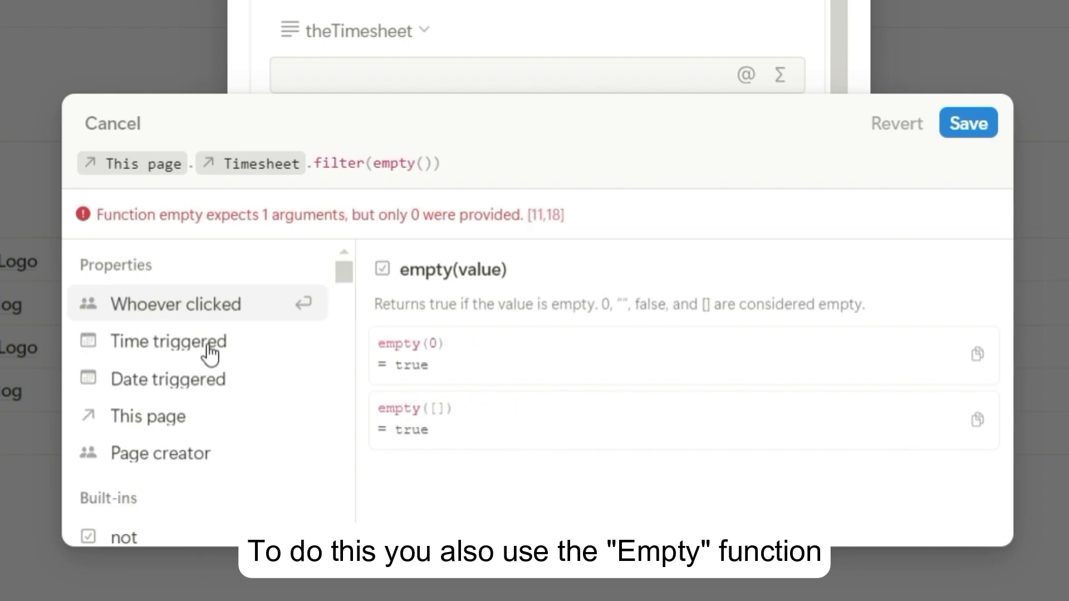
pyautogui.write('current')
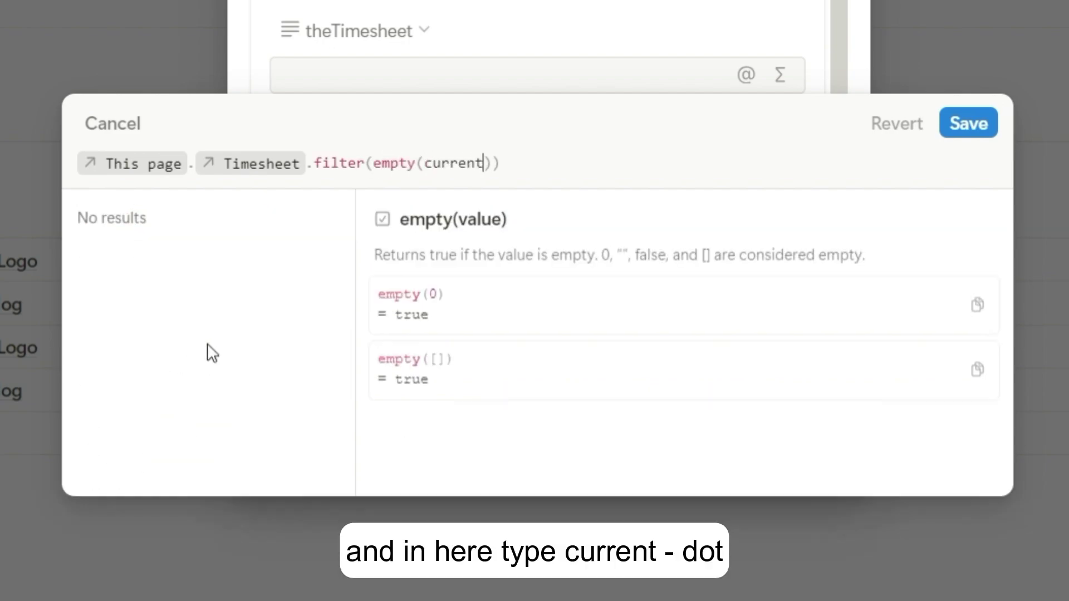
pyautogui.write('.end')
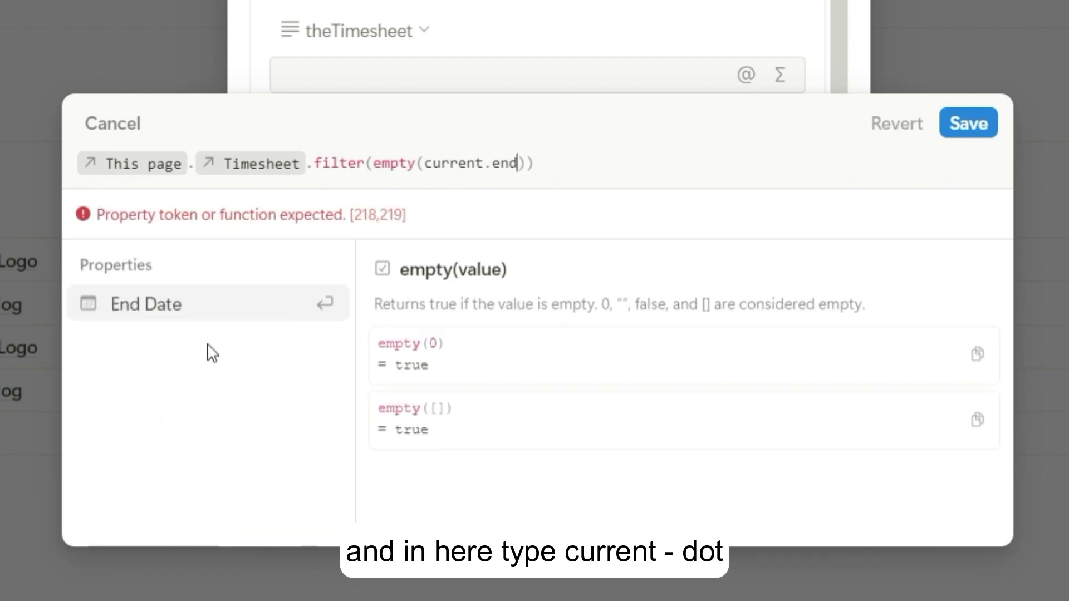
pyautogui.press('Return')
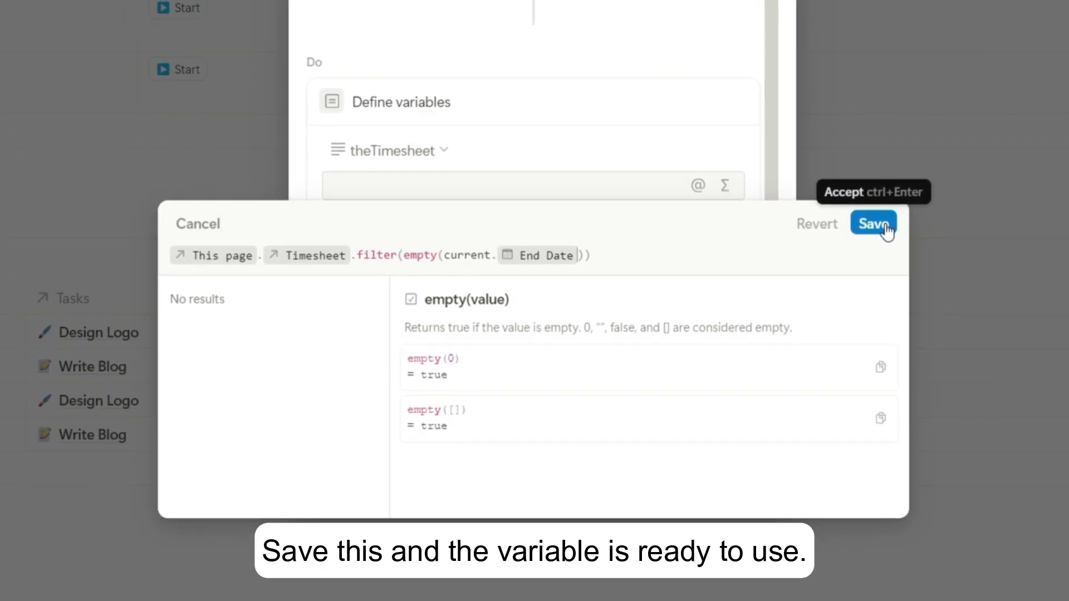
# Save theTimesheet formula and delete the old Edit pages action.
pyautogui.click(846, 254)
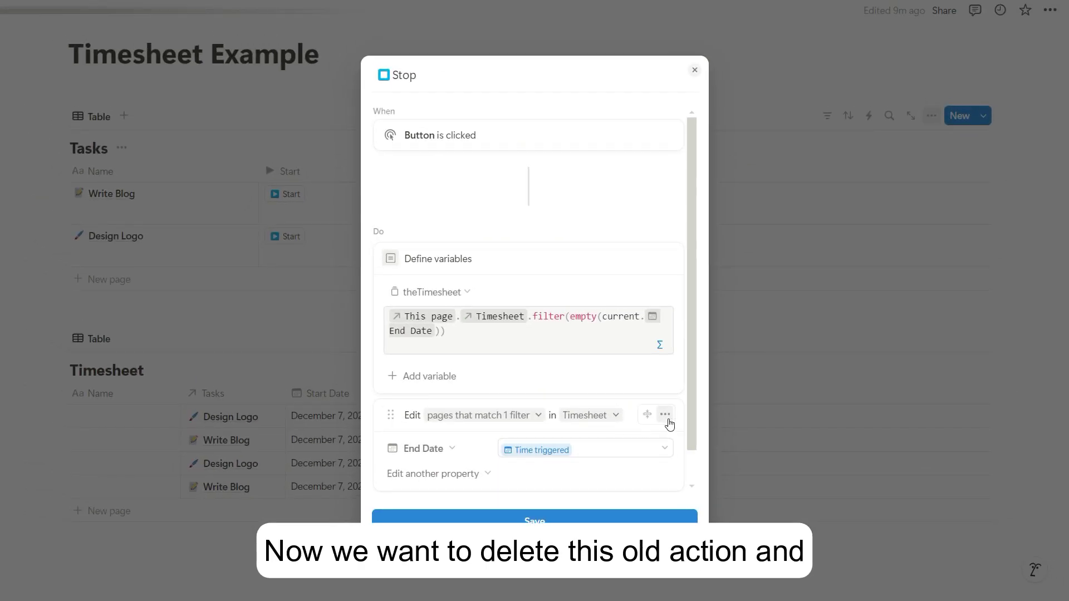
pyautogui.click(665, 415)
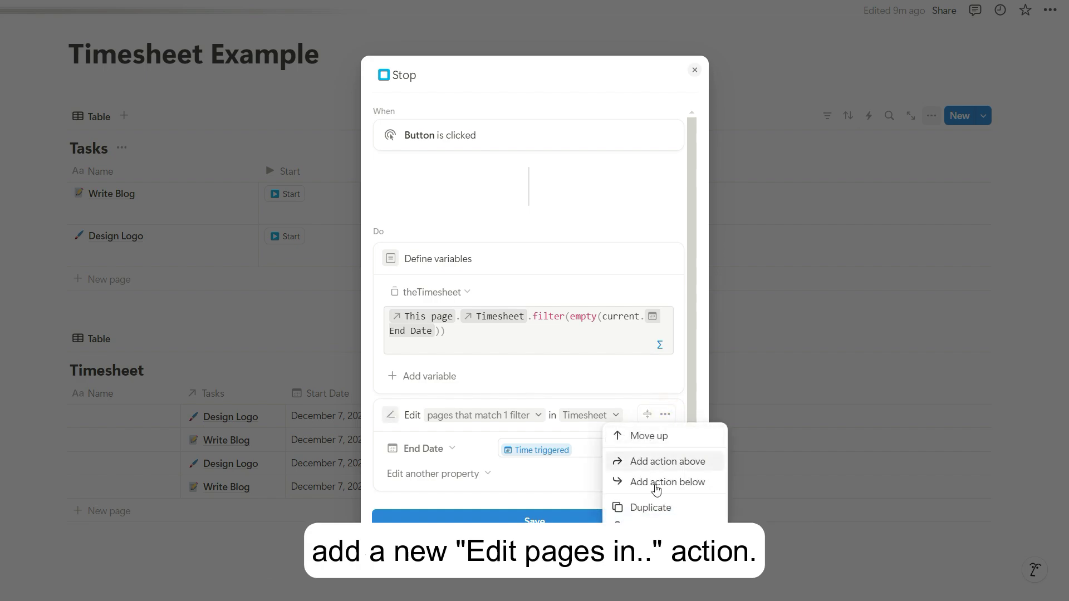
pyautogui.click(649, 527)
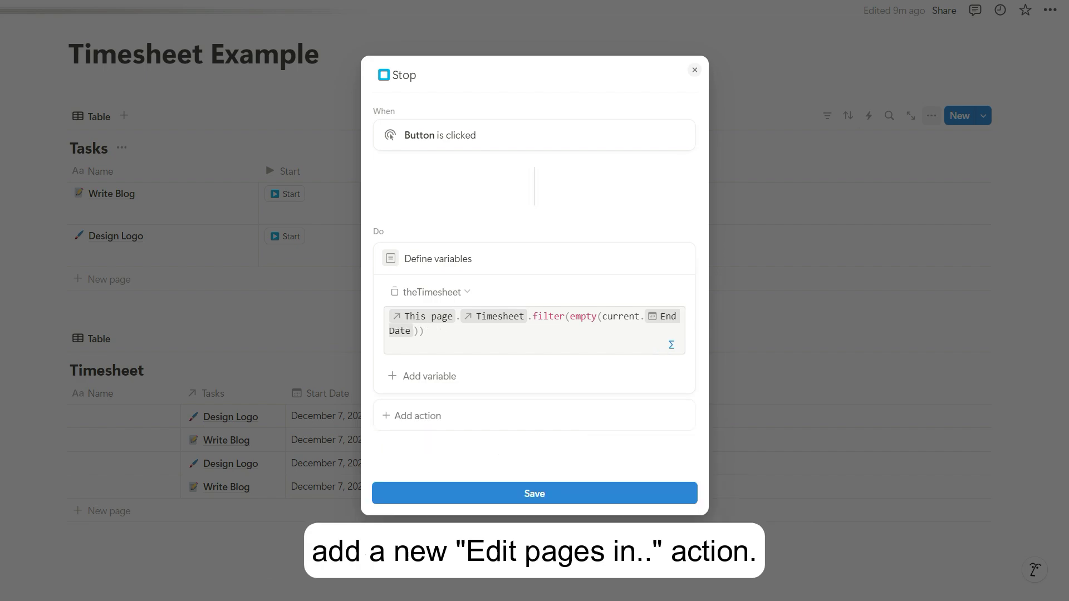
# Add an Edit pages in theTimesheet action setting End Date to Time triggered, and save.
pyautogui.click(518, 417)
pyautogui.click(453, 244)
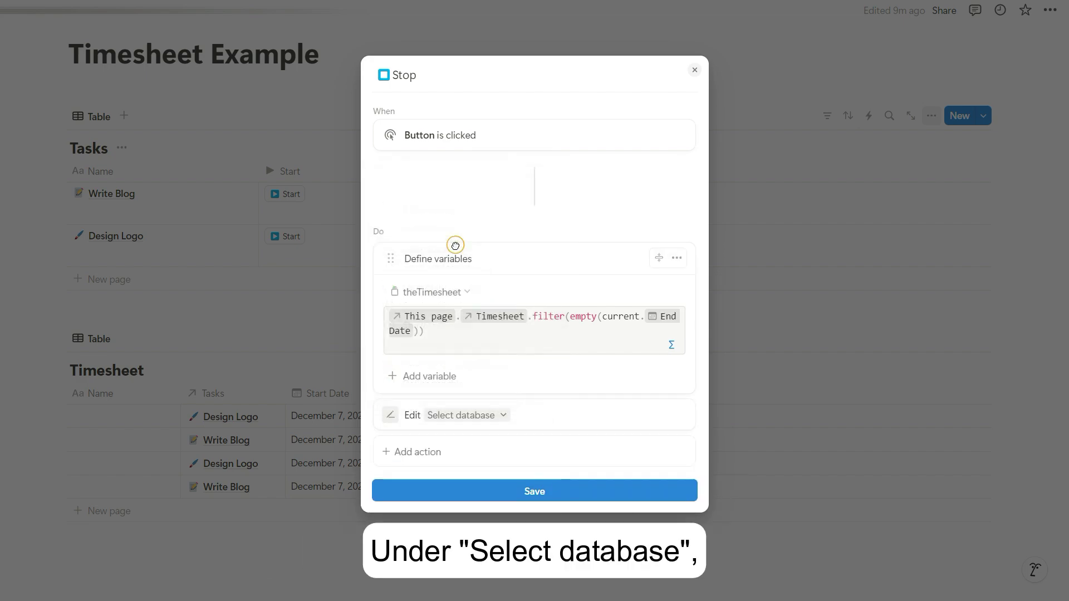
pyautogui.click(502, 419)
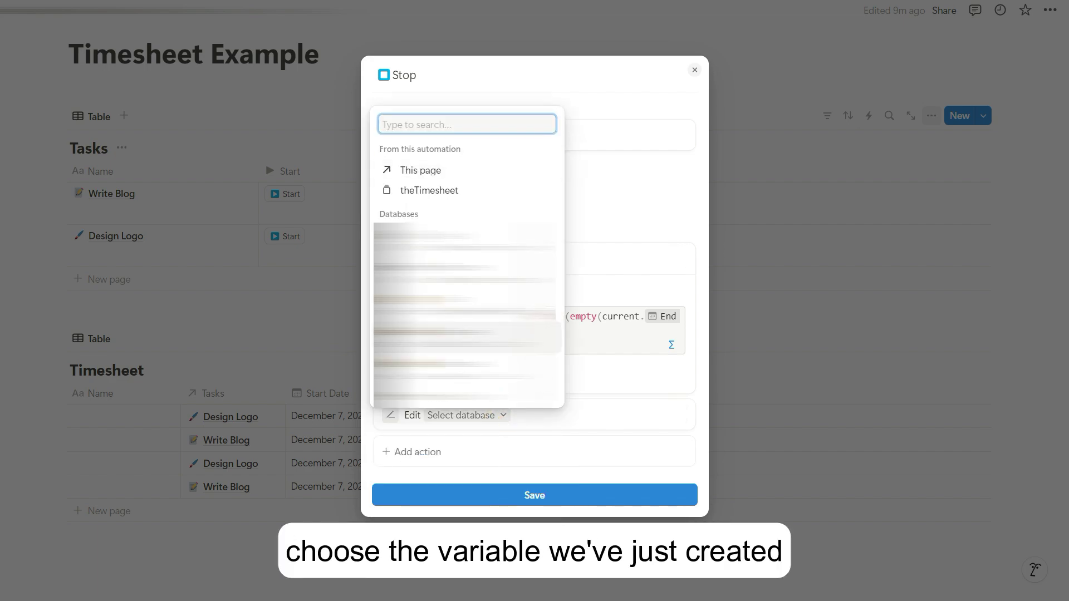
pyautogui.click(464, 192)
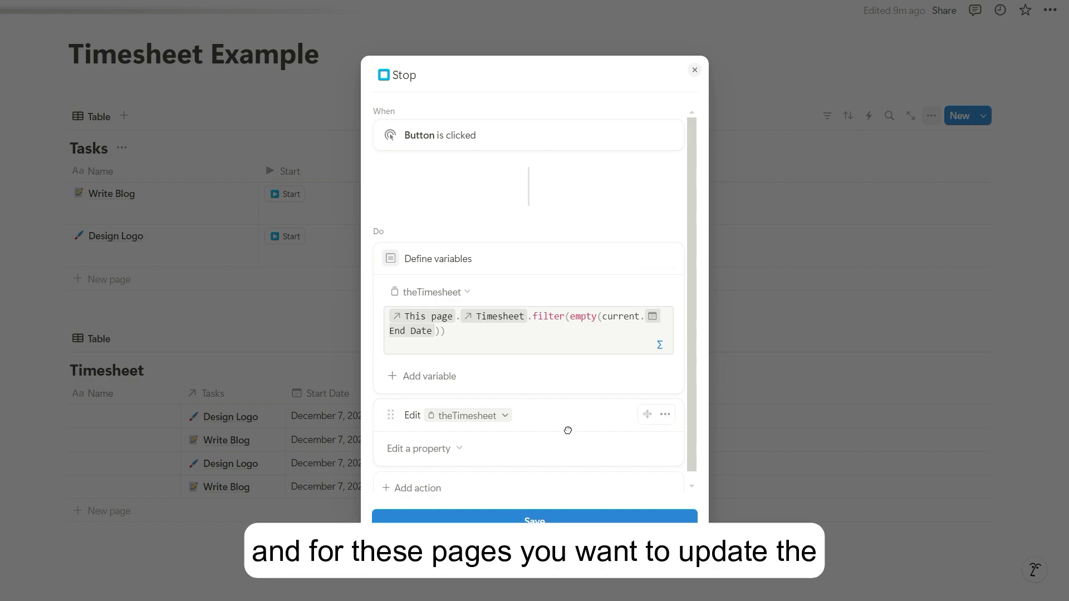
pyautogui.click(453, 451)
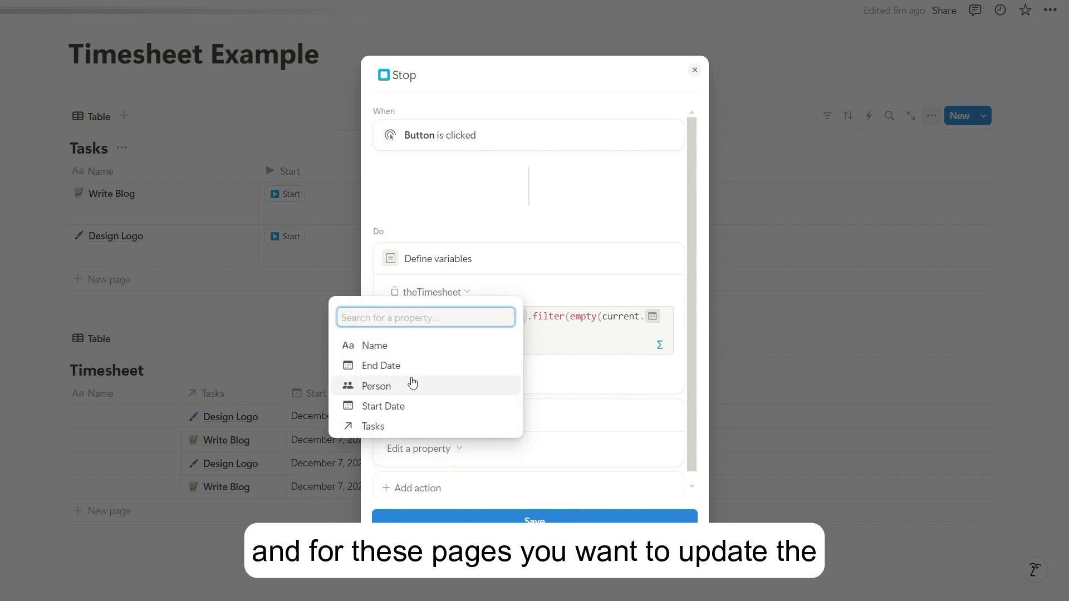
pyautogui.click(410, 366)
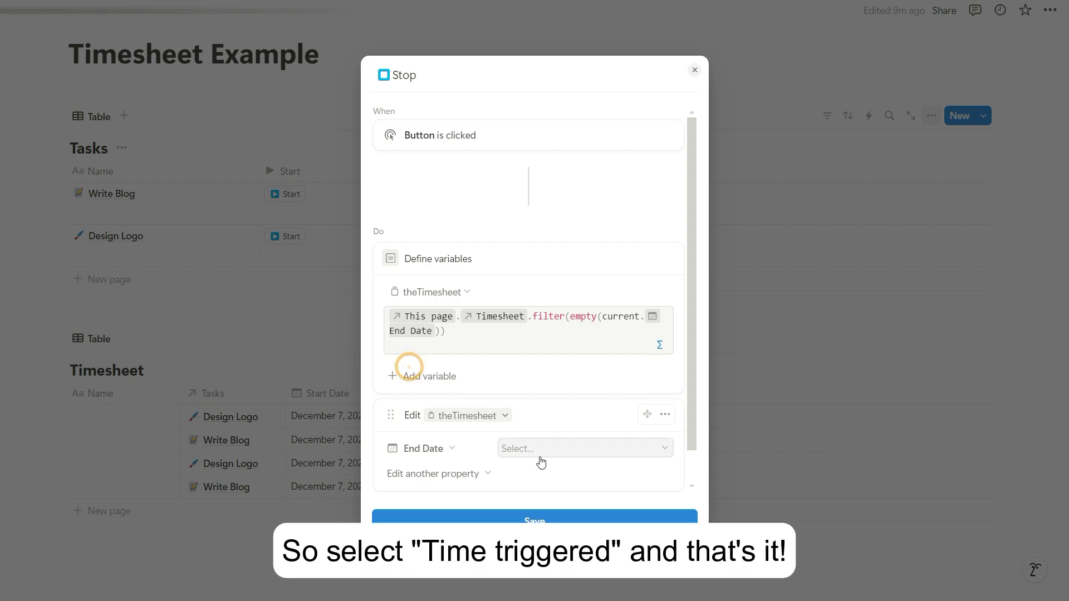
pyautogui.click(538, 450)
pyautogui.click(553, 495)
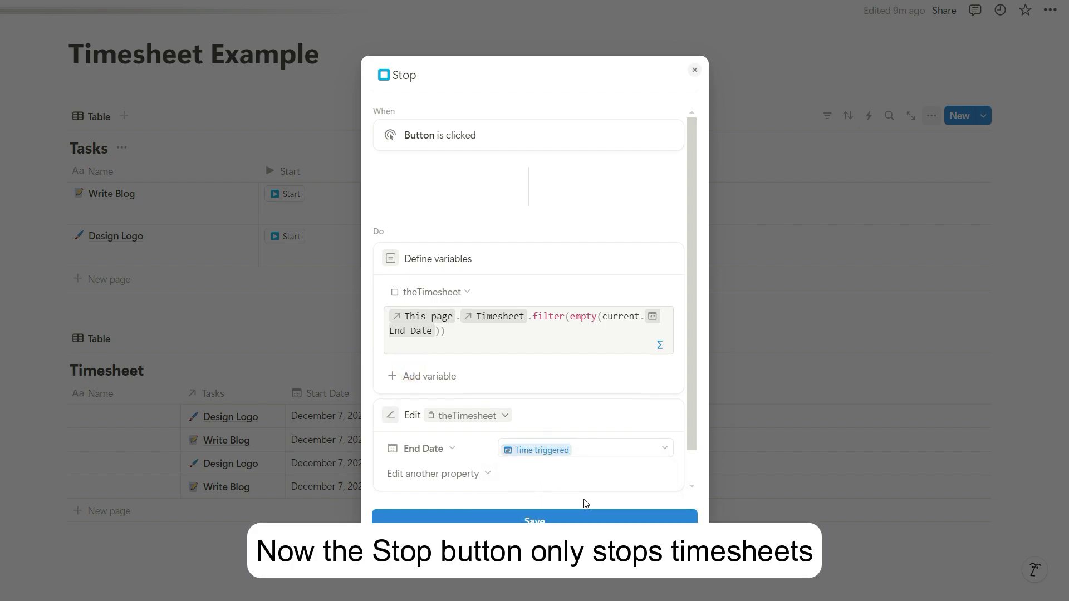
pyautogui.click(583, 518)
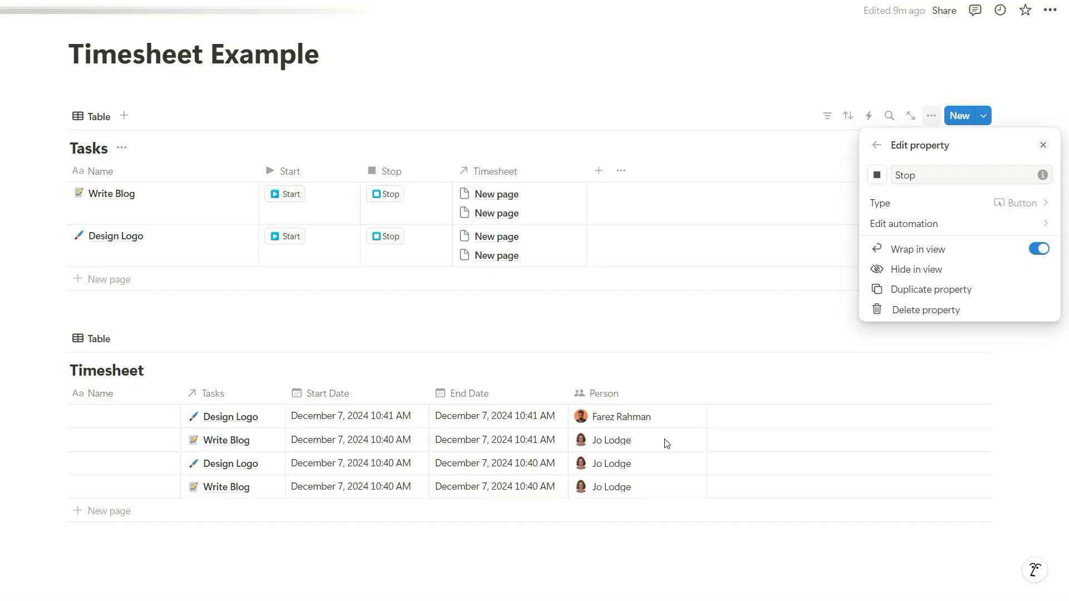
# Start new Write Blog and Design Logo timesheets, then stop each so both end at 10:43 AM.
pyautogui.click(649, 315)
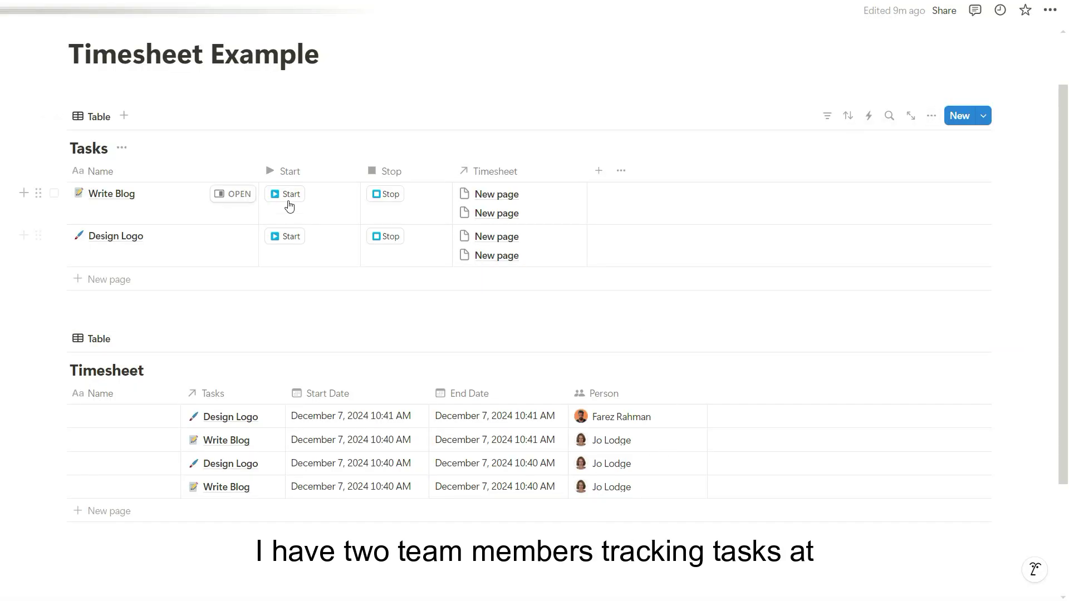
pyautogui.click(289, 196)
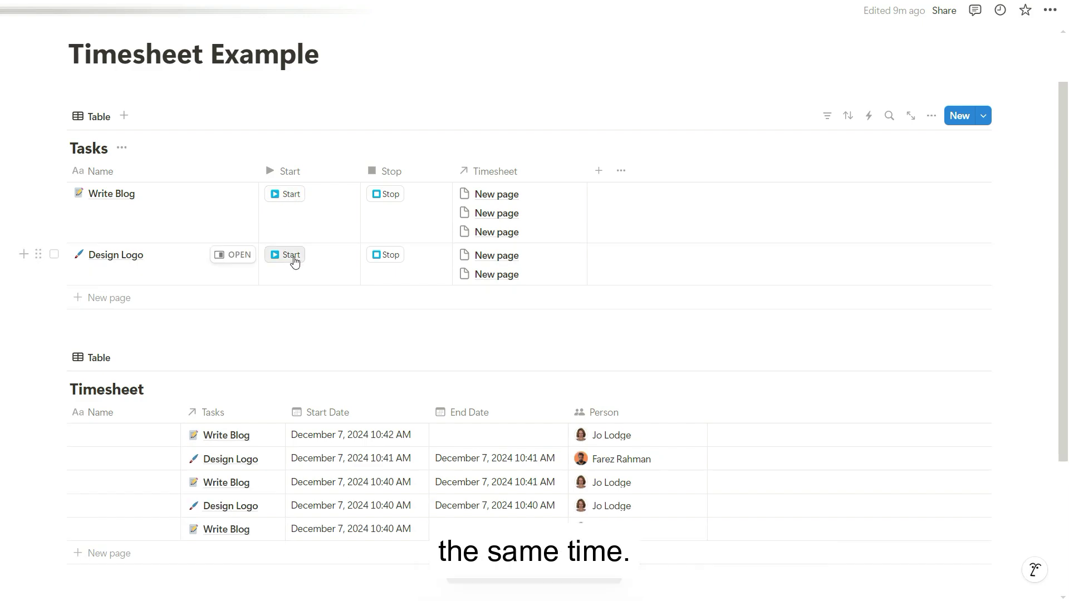
pyautogui.click(293, 258)
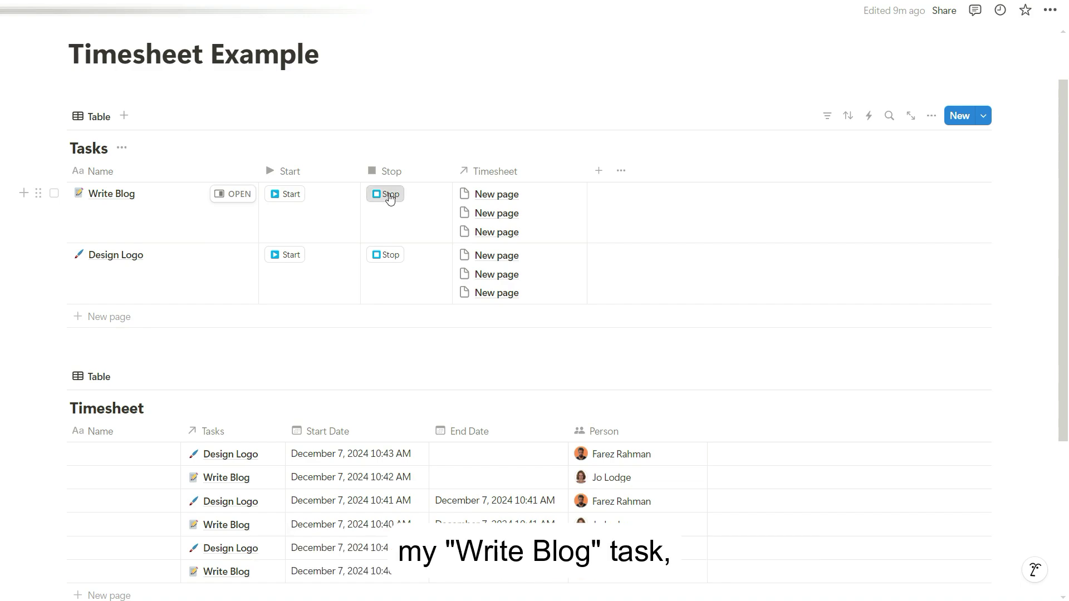
pyautogui.click(390, 195)
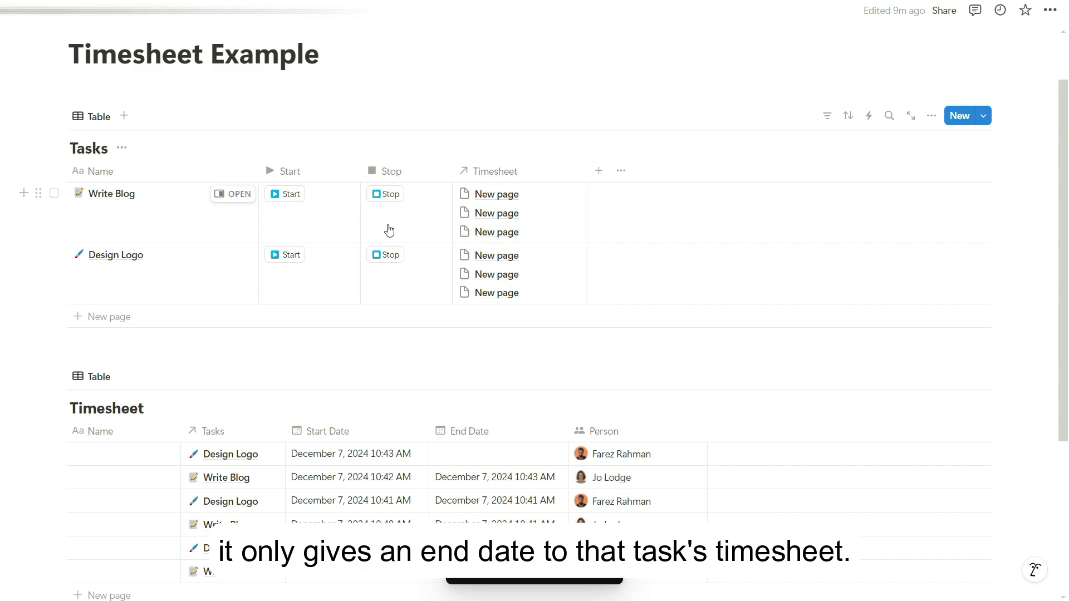
pyautogui.click(388, 254)
pyautogui.click(388, 255)
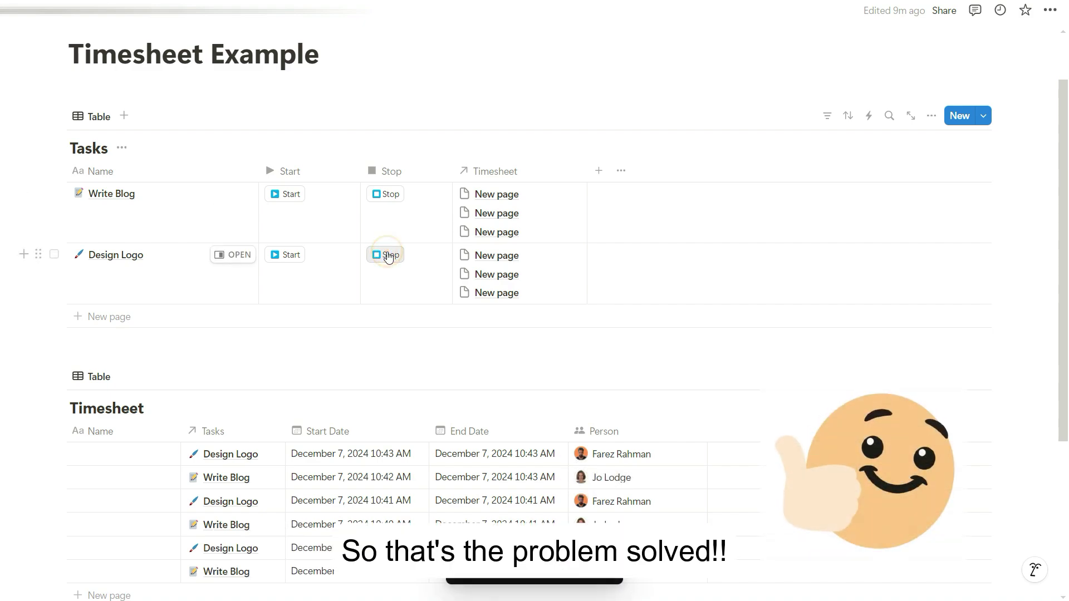
pyautogui.scroll(-1, 503, 347)
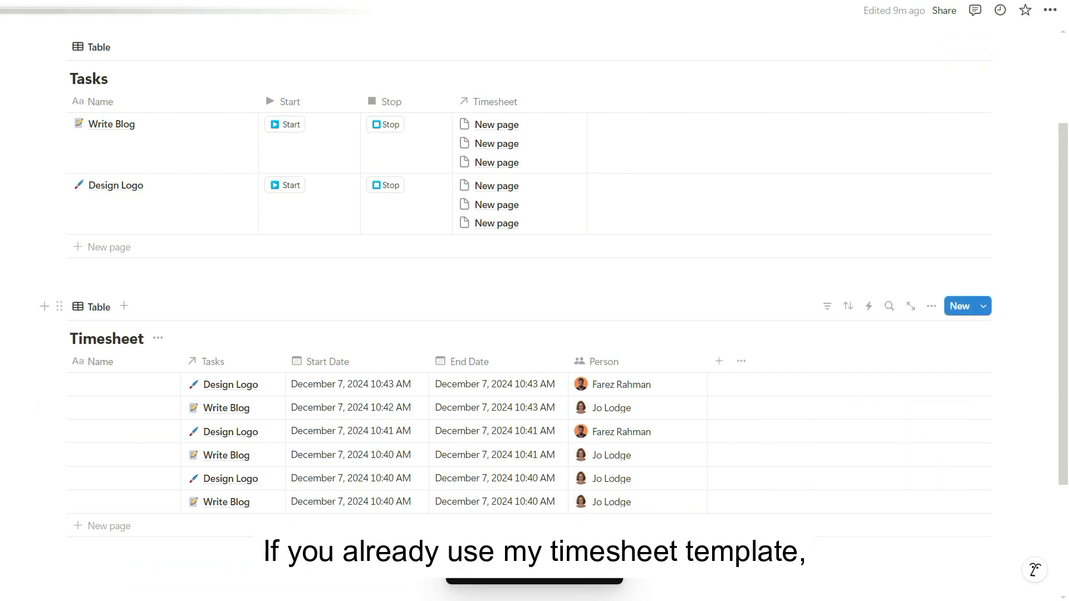